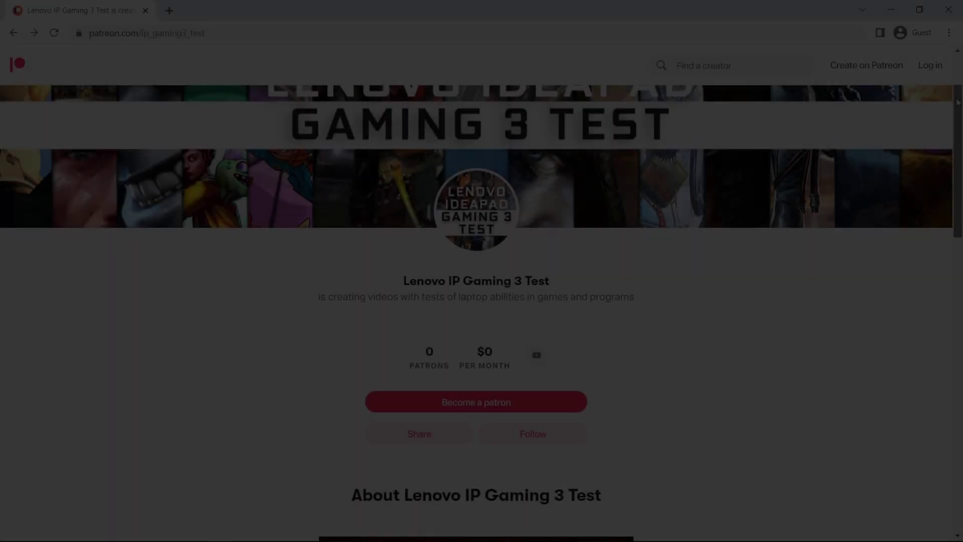
Launch regedit from the Run dialog and approve the User Account Control prompt
drag(957, 104, 939, 120)
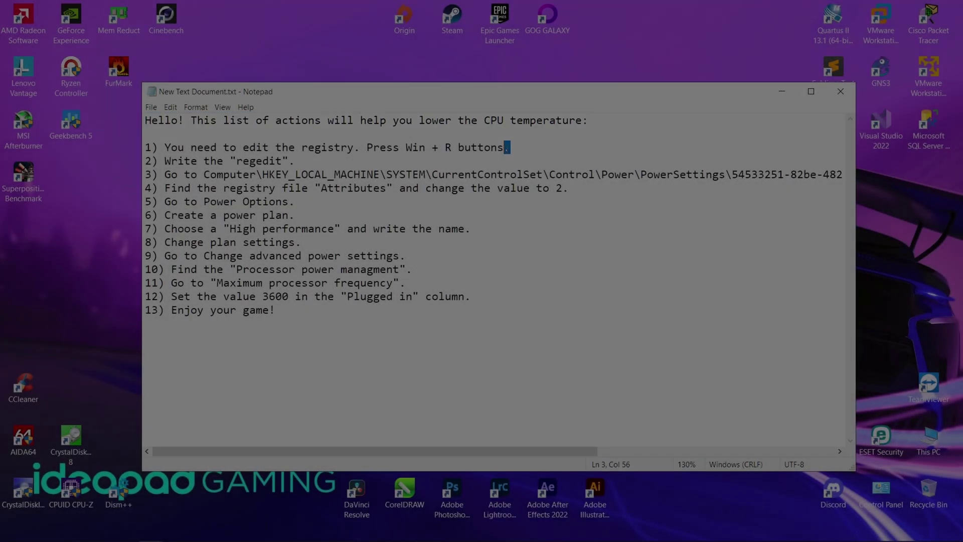
drag(511, 147, 144, 149)
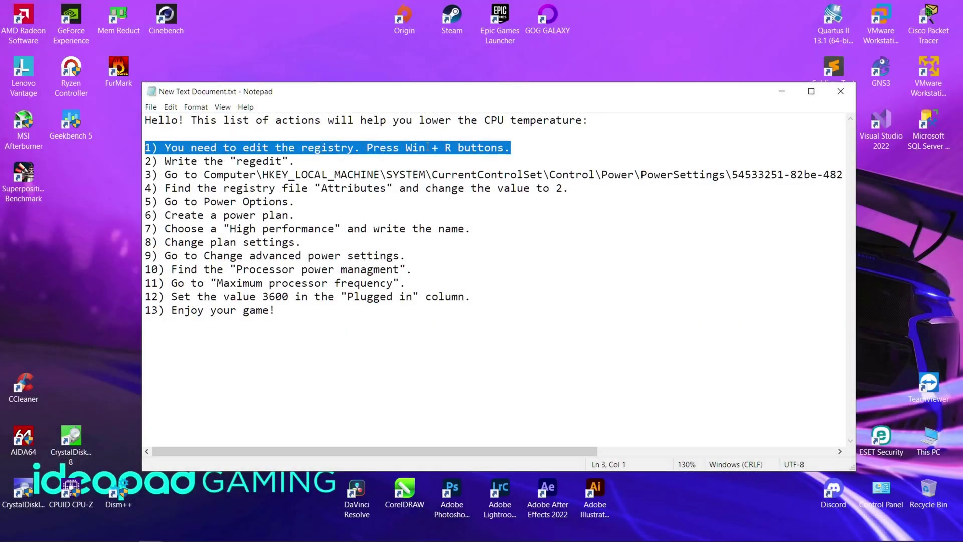
key(super+r)
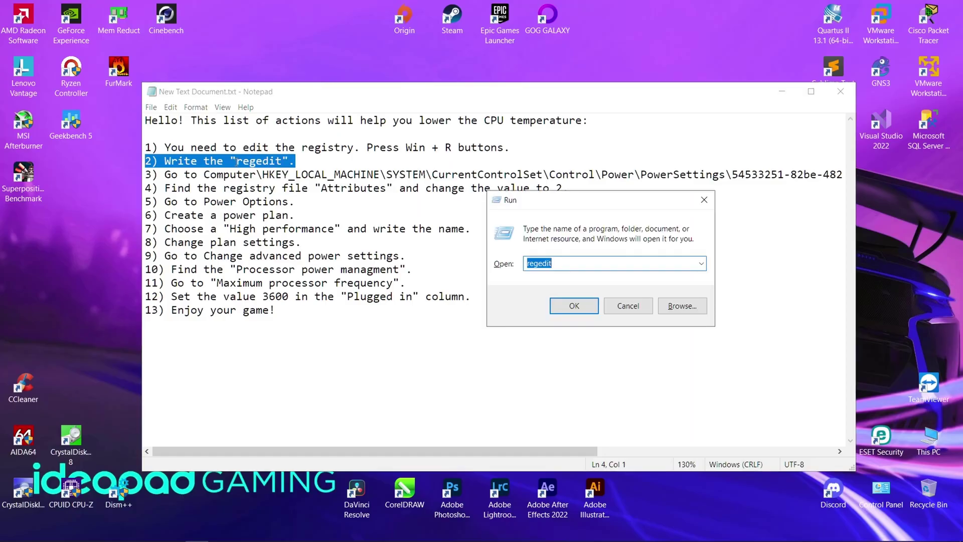
click(702, 266)
click(564, 261)
text(re)
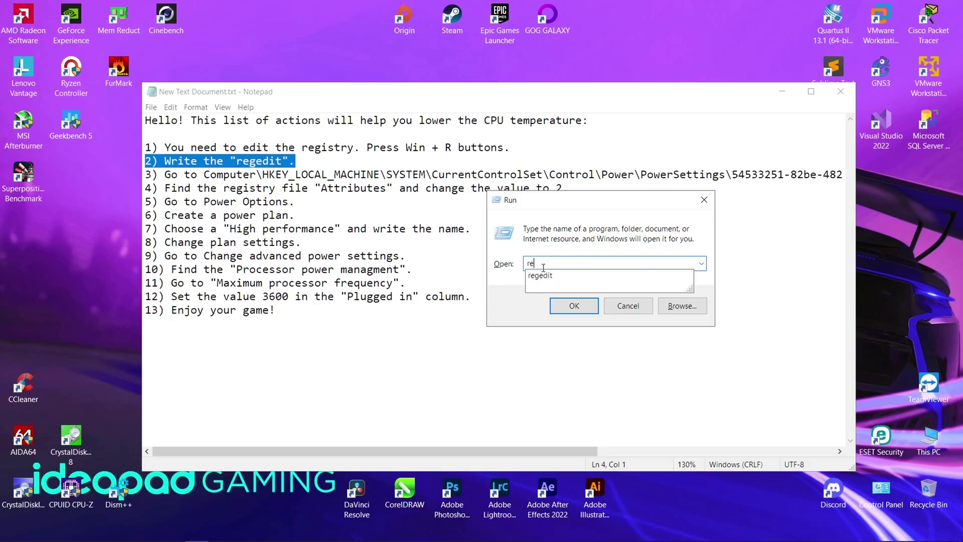
text(gedit)
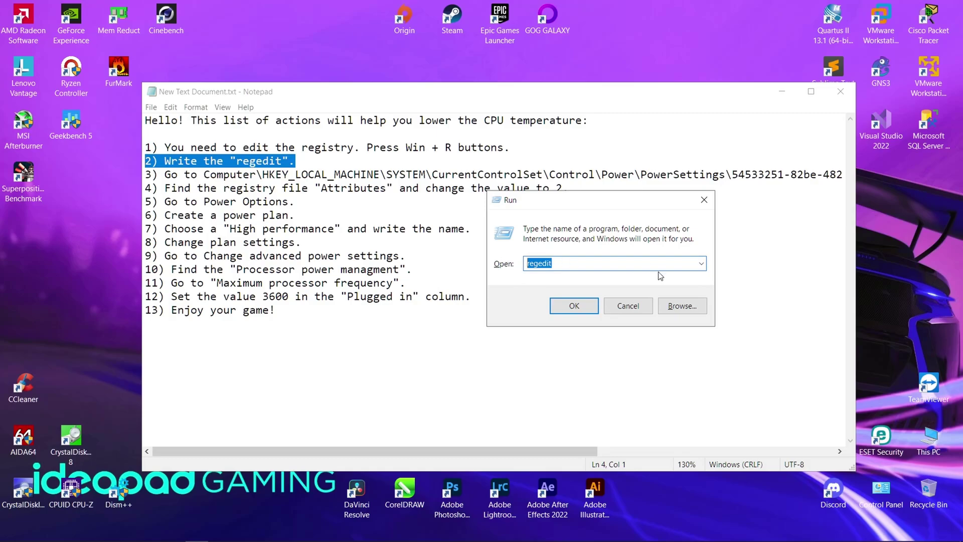
click(573, 304)
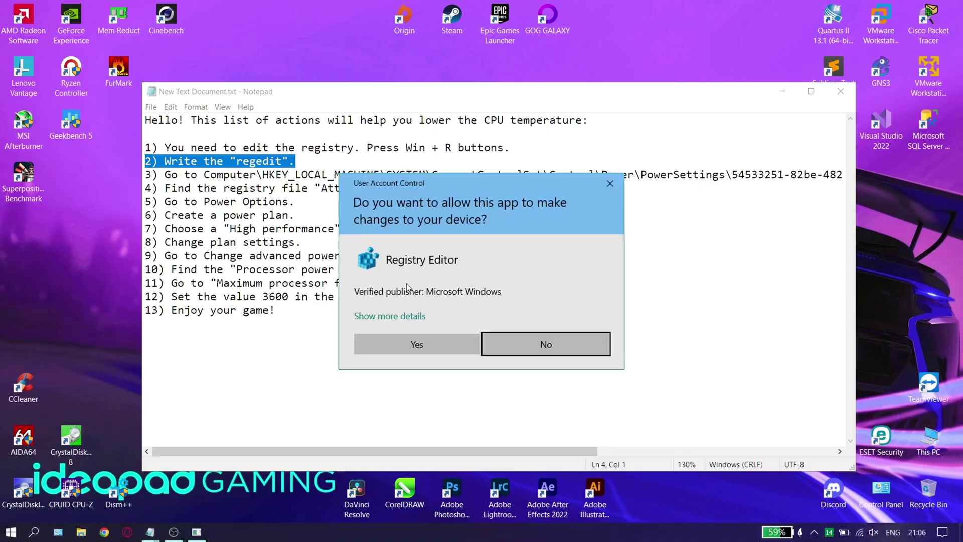
click(394, 339)
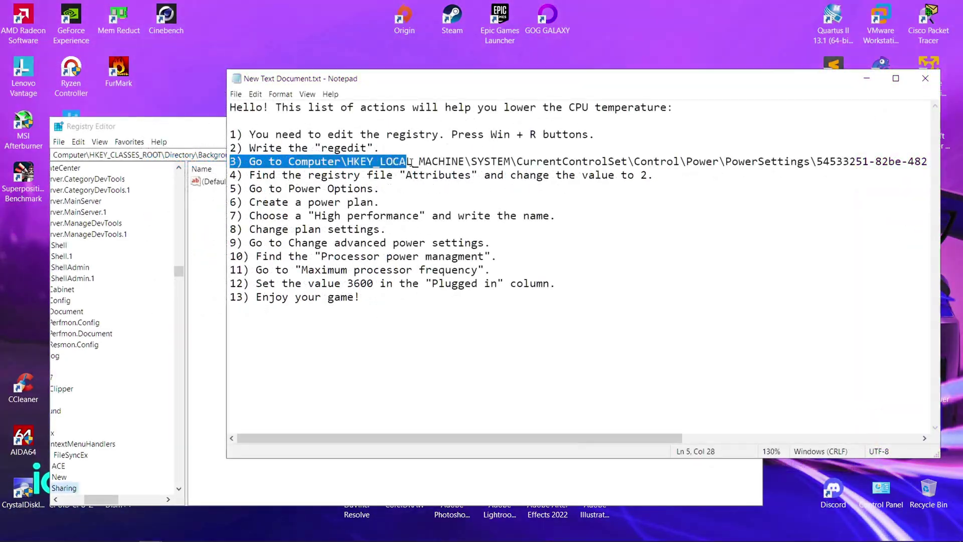
Paste the copied PowerSettings path for 75b0ae3f-bce0-45a7-8c89-c9611c25e100 into the Registry Editor address bar and go there
drag(391, 161, 935, 168)
key(super+c)
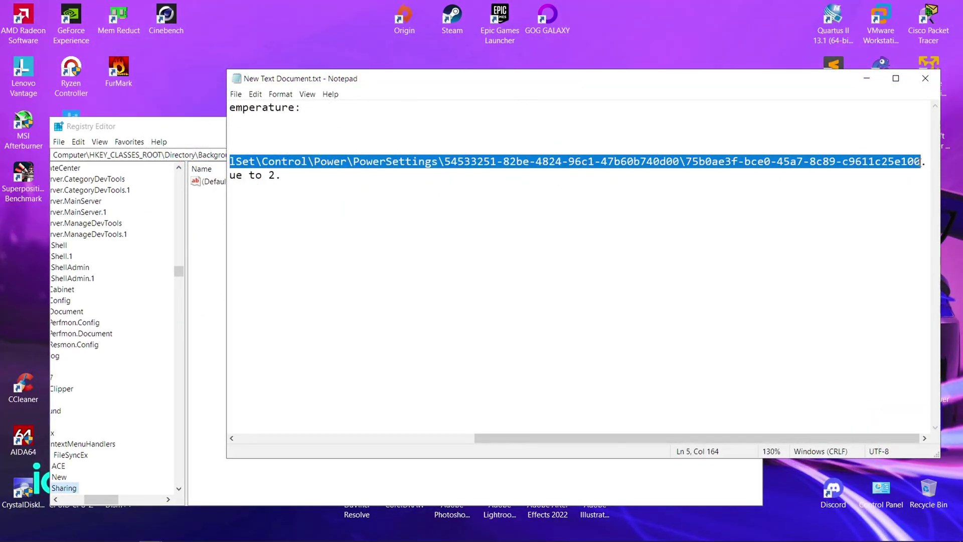
drag(775, 438, 793, 420)
click(928, 187)
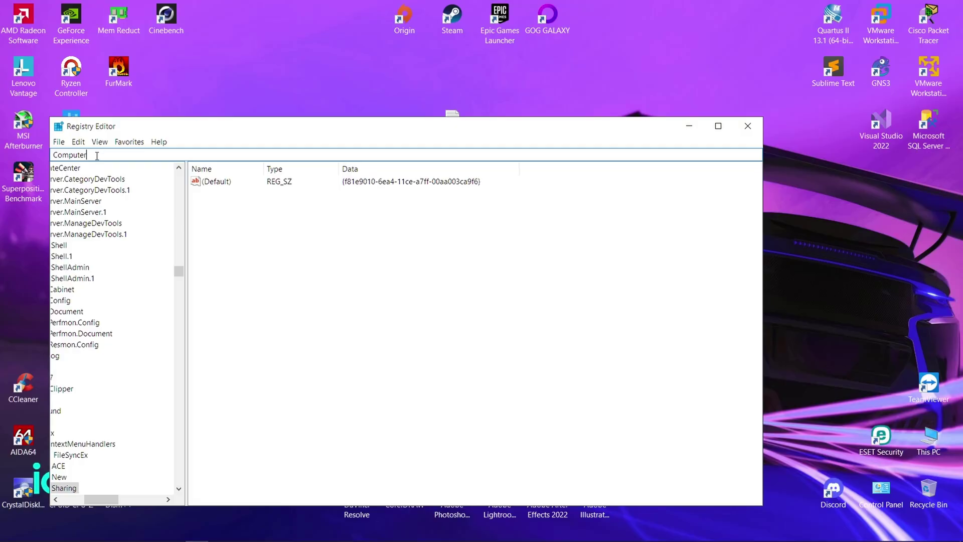
right_click(97, 155)
click(132, 203)
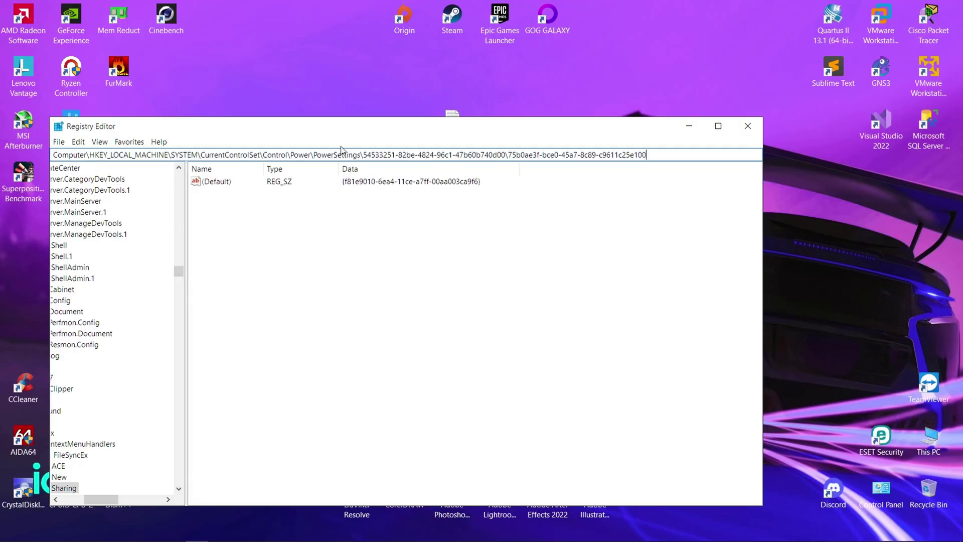
drag(69, 150, 31, 154)
click(651, 156)
key(Return)
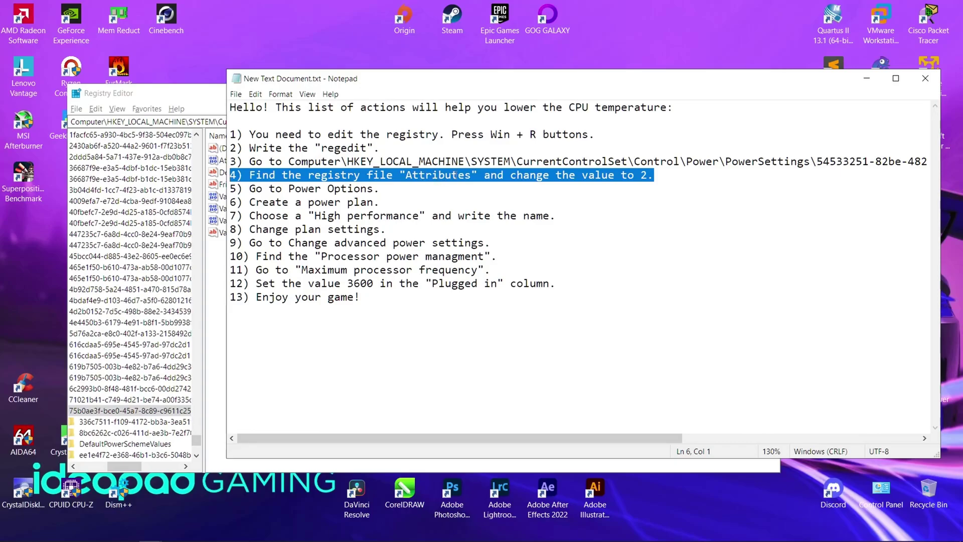
Modify the Attributes value of the 75b0ae3f-bce0-45a7-8c89-c9611c25e100 setting to 2
click(485, 175)
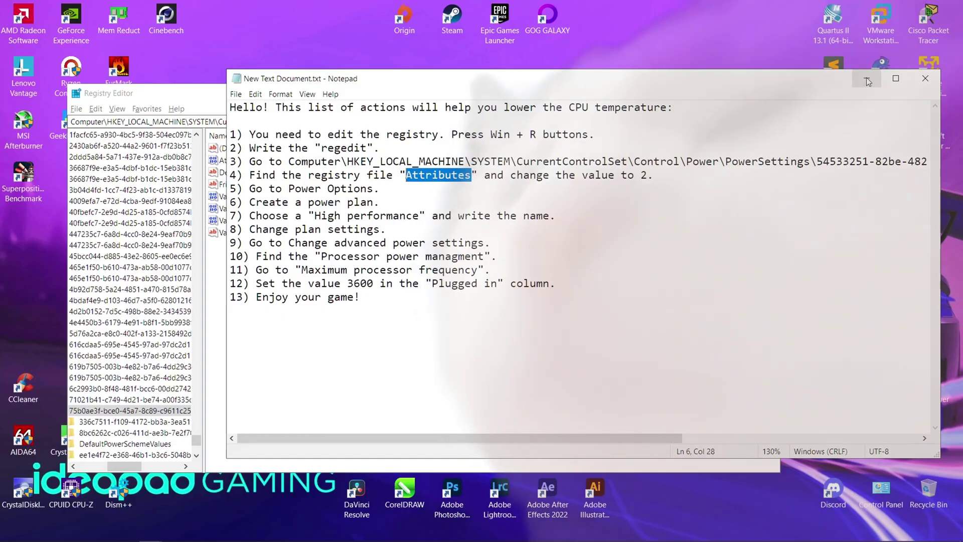
click(866, 77)
click(234, 160)
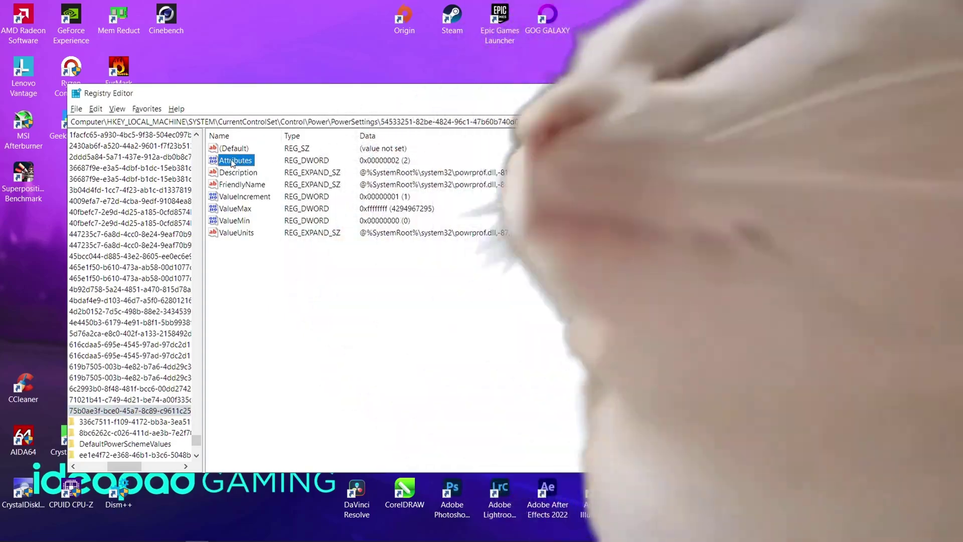
right_click(232, 162)
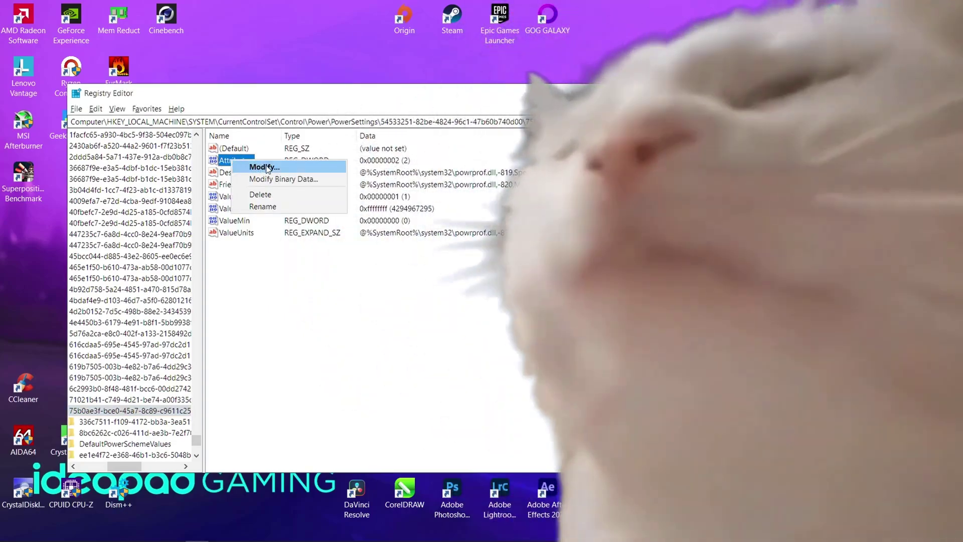
click(264, 167)
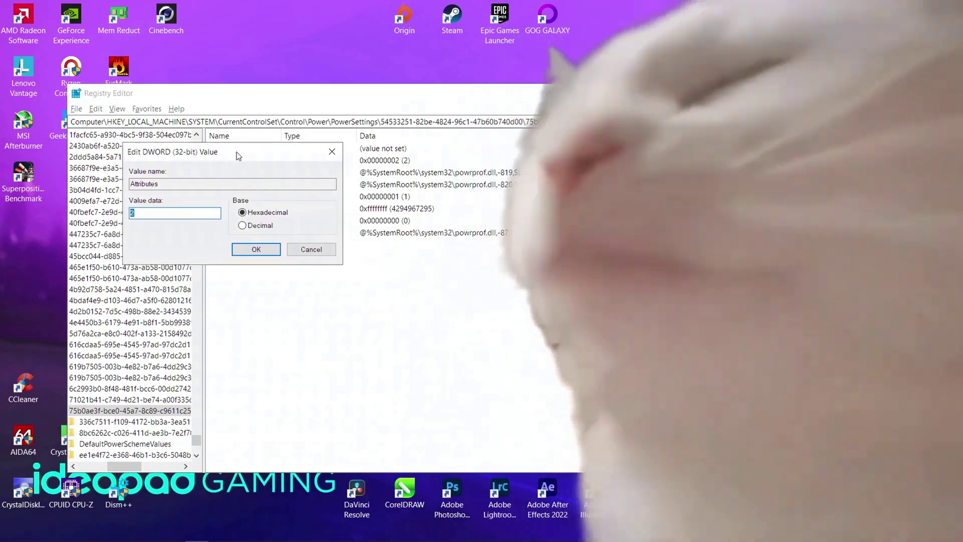
drag(239, 153, 465, 168)
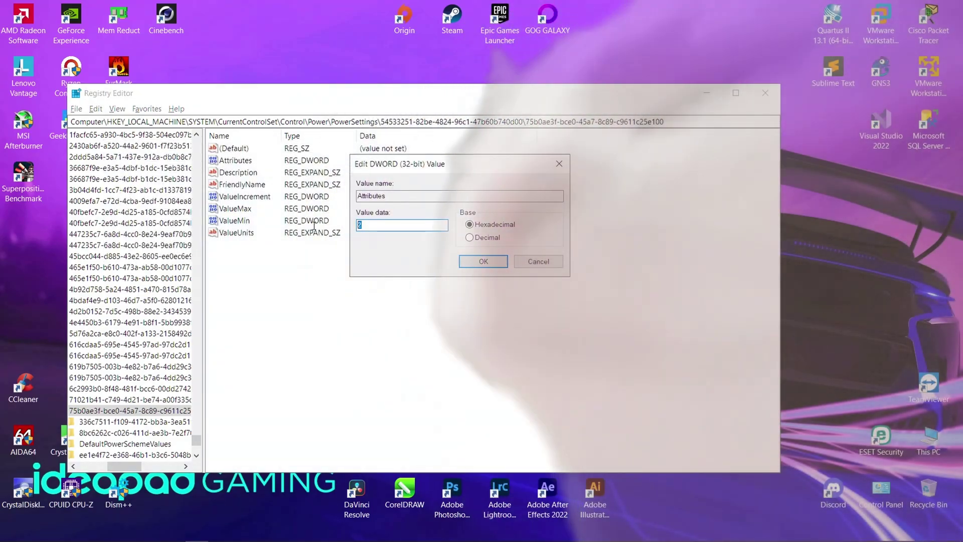
click(495, 261)
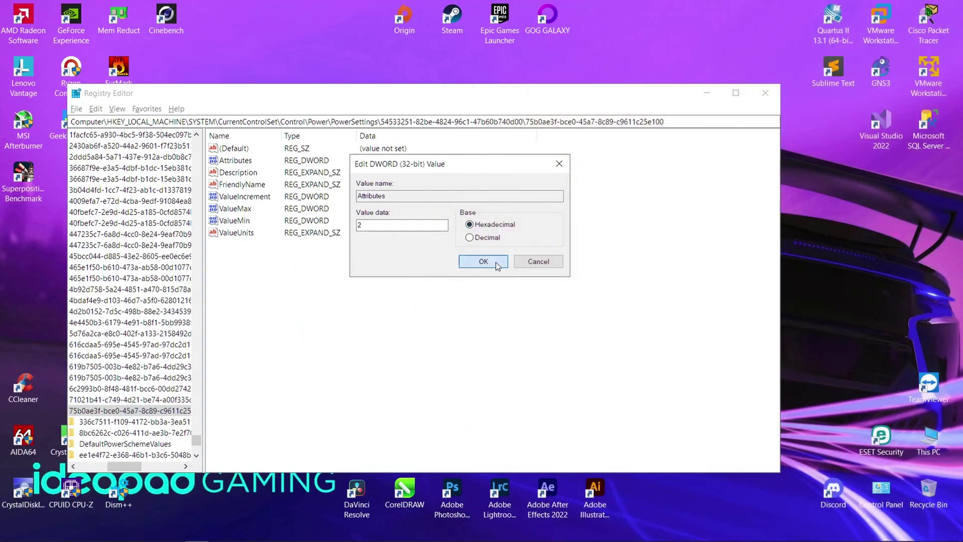
drag(176, 184, 147, 183)
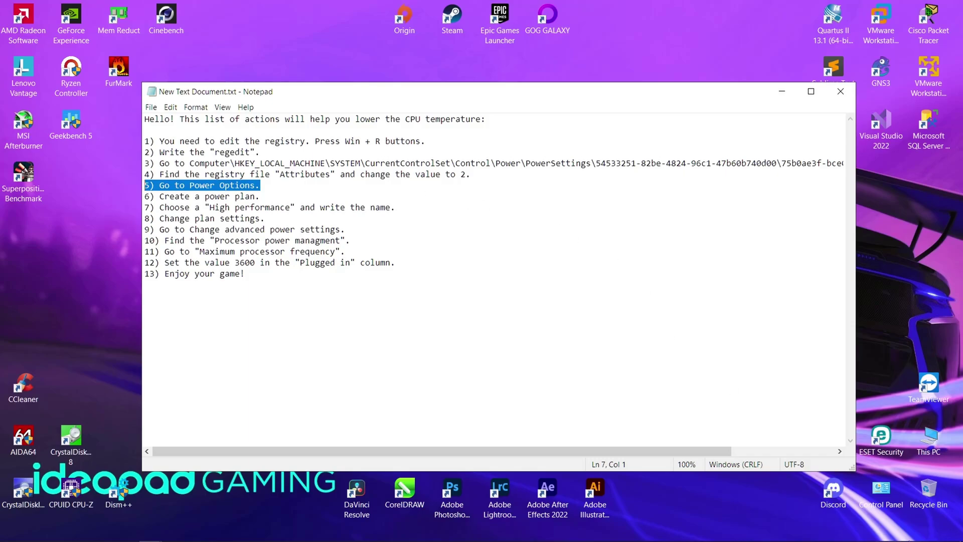
Open Power Options from the battery tray icon menu and bring it to the front
mouse_move(870, 539)
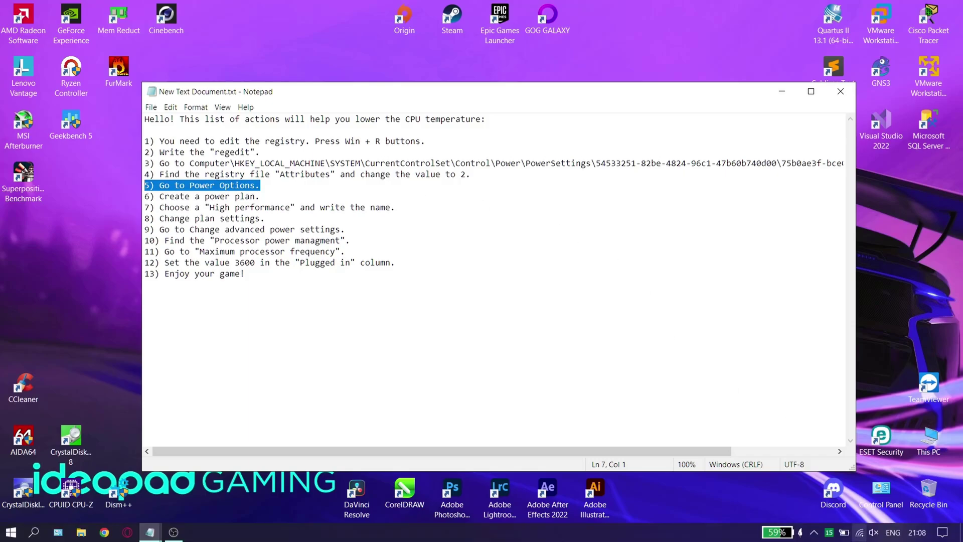
right_click(843, 534)
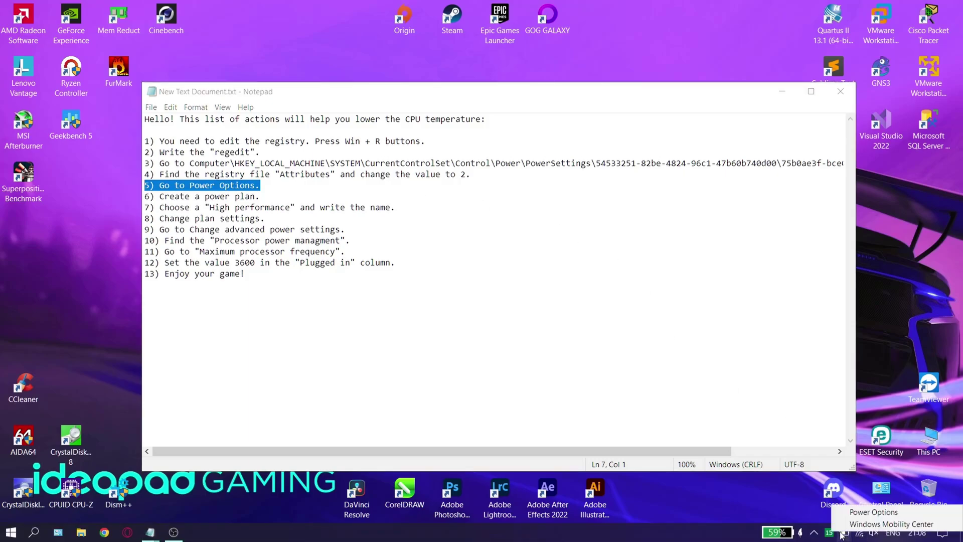
click(857, 513)
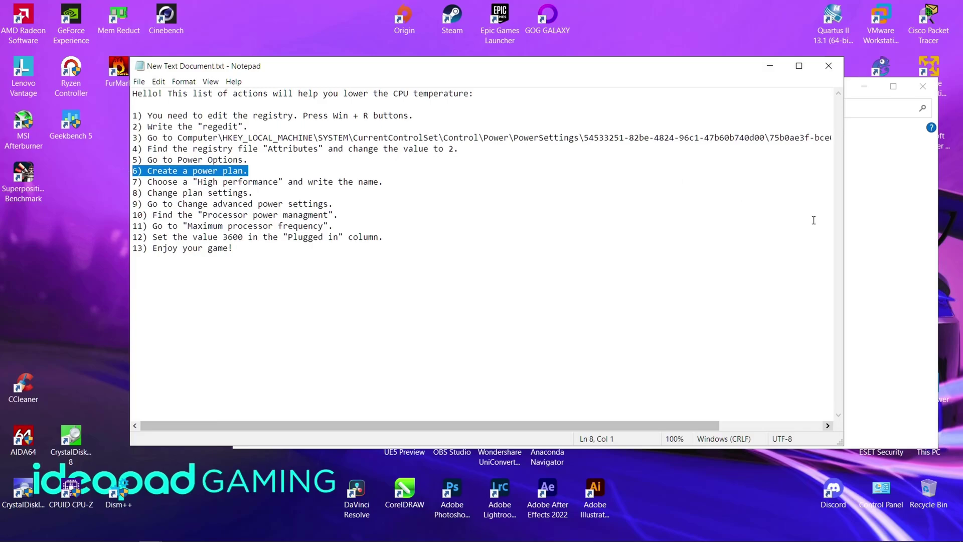
click(878, 243)
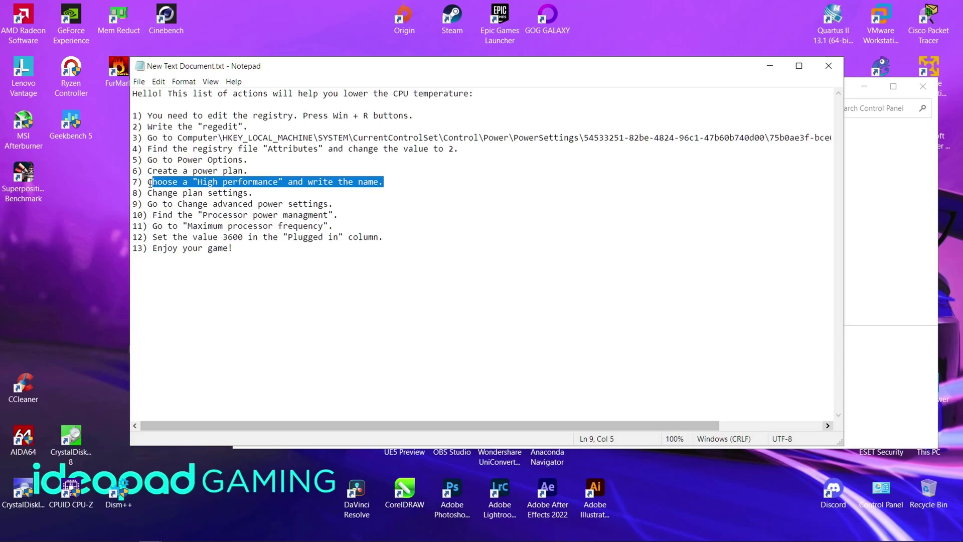
Create a new power plan based on High performance named MyCustomPreset
click(882, 206)
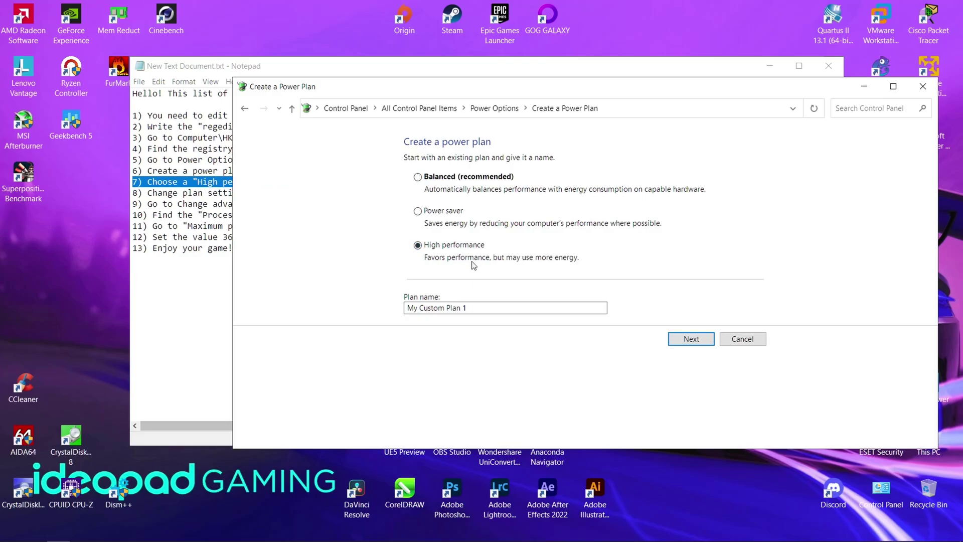
triple_click(477, 308)
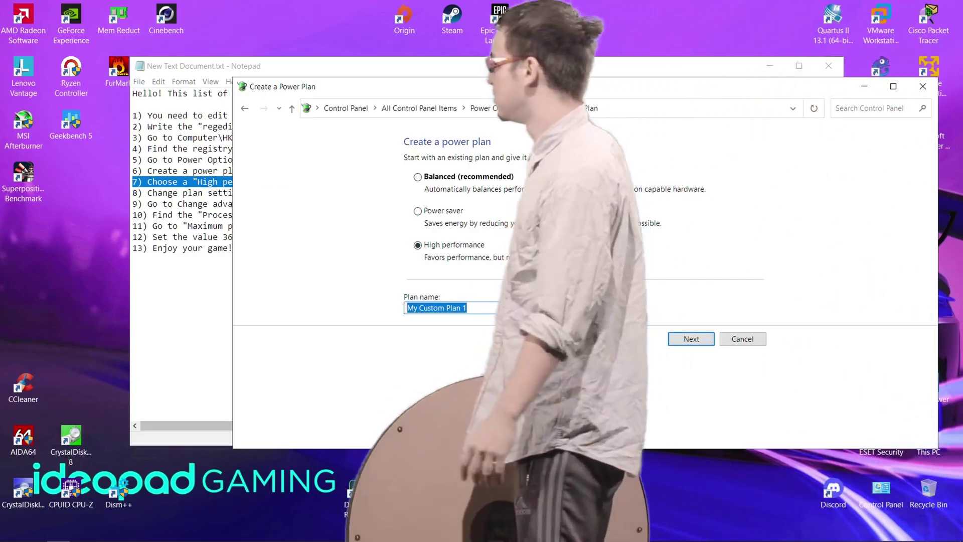
text(Hi)
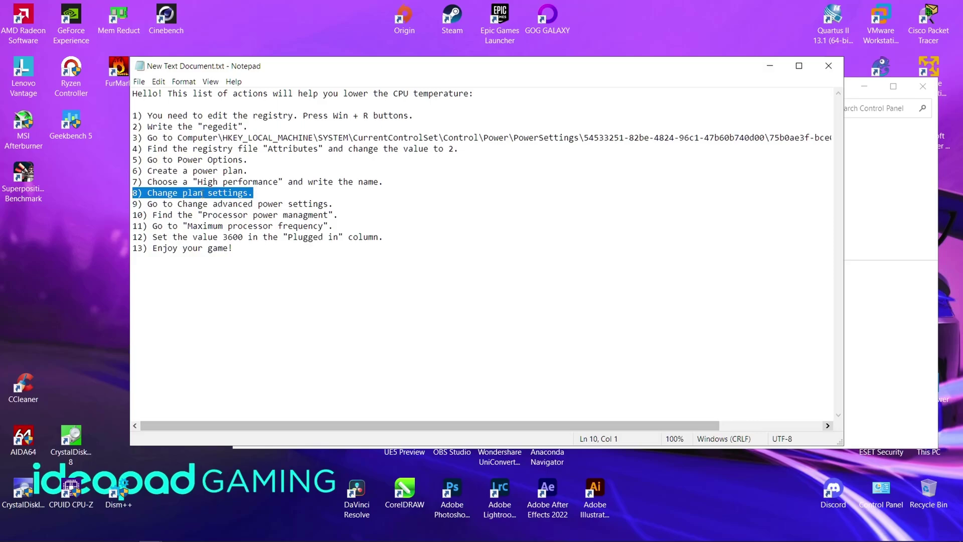
click(868, 208)
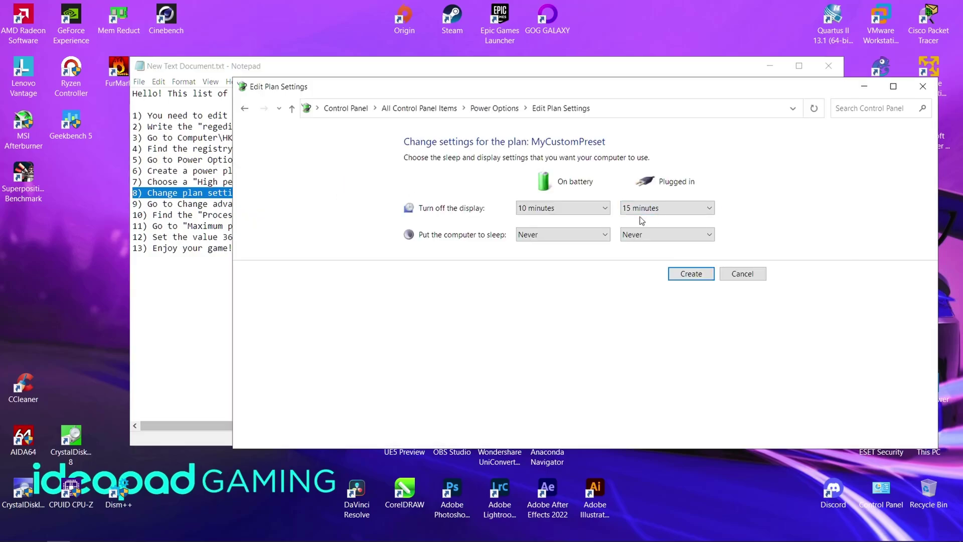
click(684, 273)
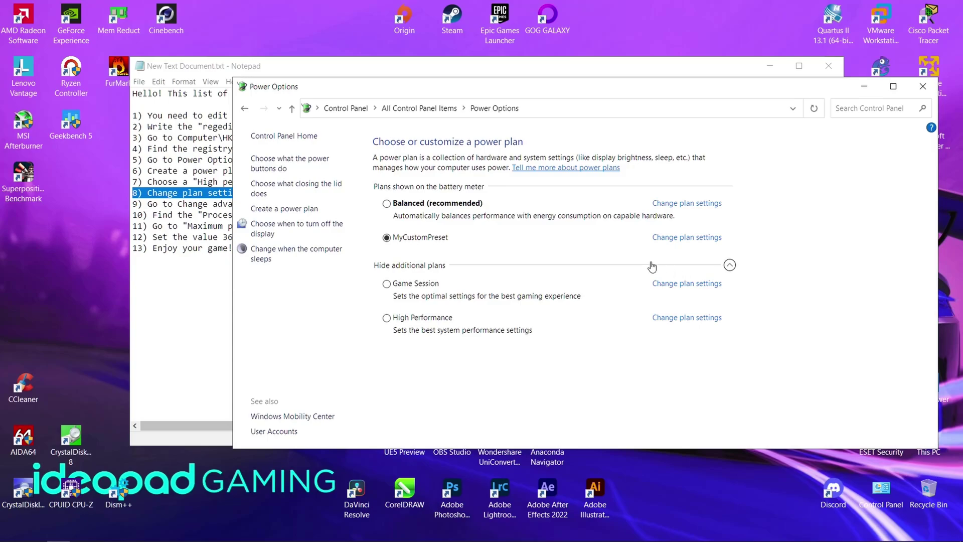
Open the advanced power settings dialog from MyCustomPreset's plan settings page
click(670, 238)
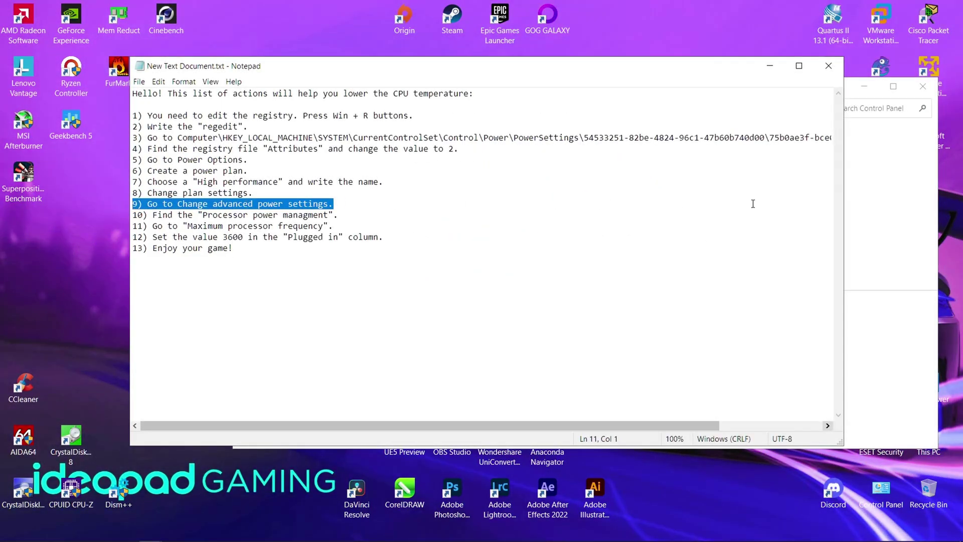
click(863, 237)
click(469, 271)
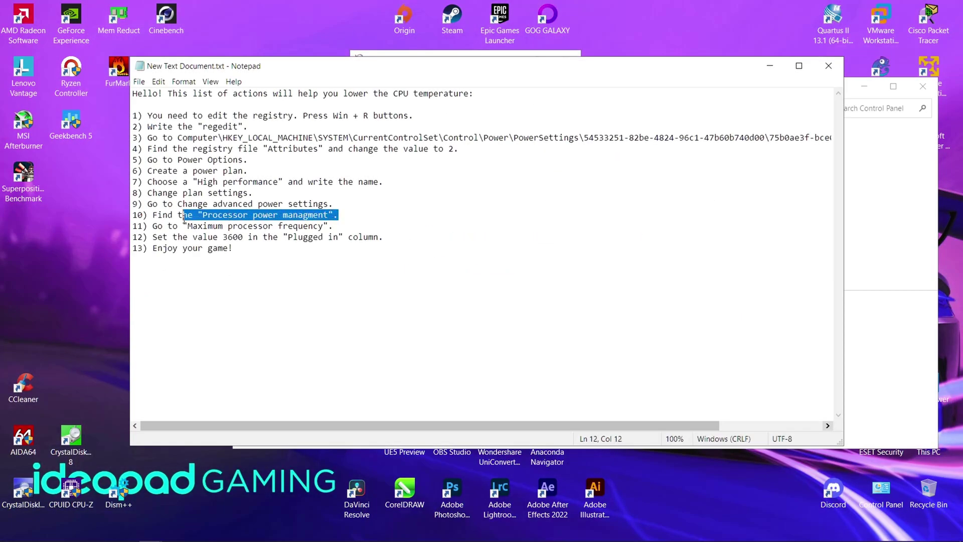
drag(184, 219, 134, 220)
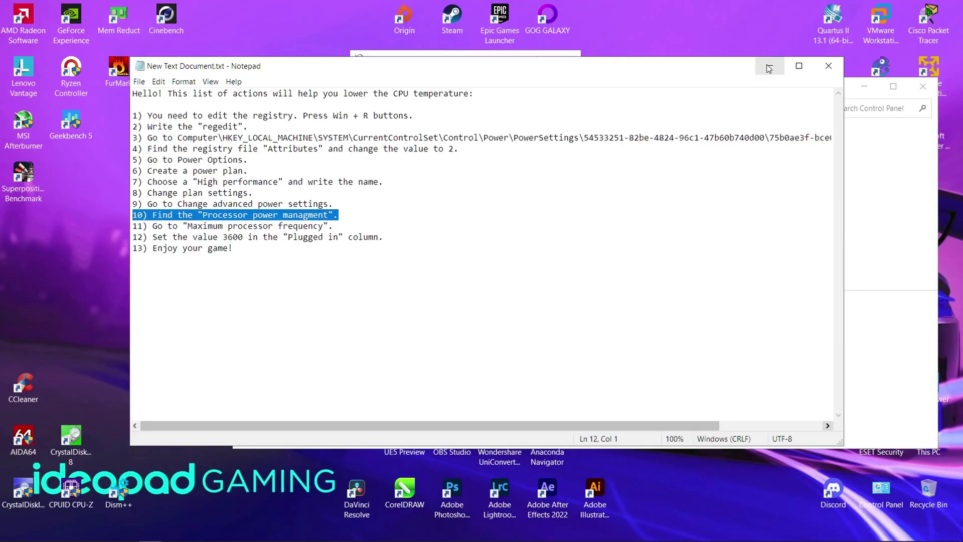
click(769, 68)
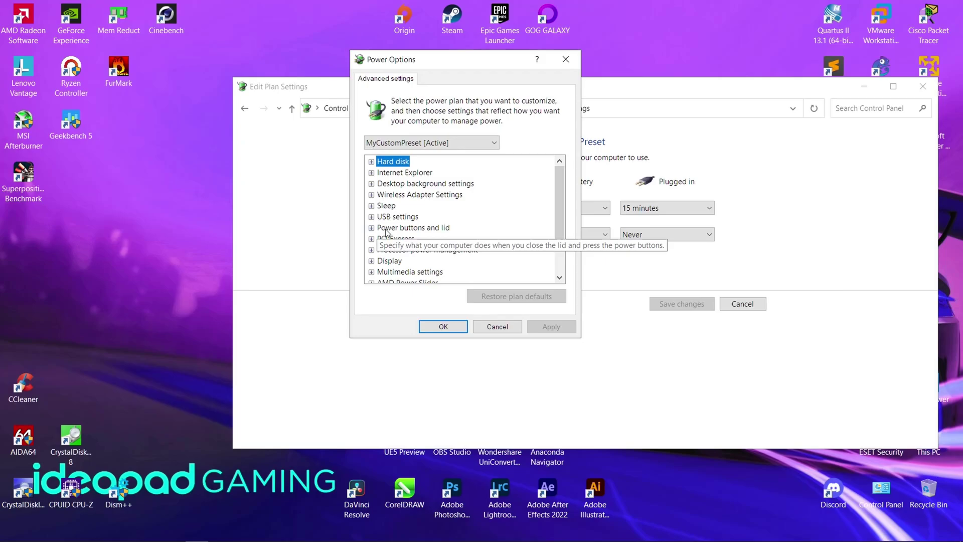
Under Processor power management, set Maximum processor frequency Plugged in to 3600 MHz
drag(565, 189, 514, 217)
click(371, 205)
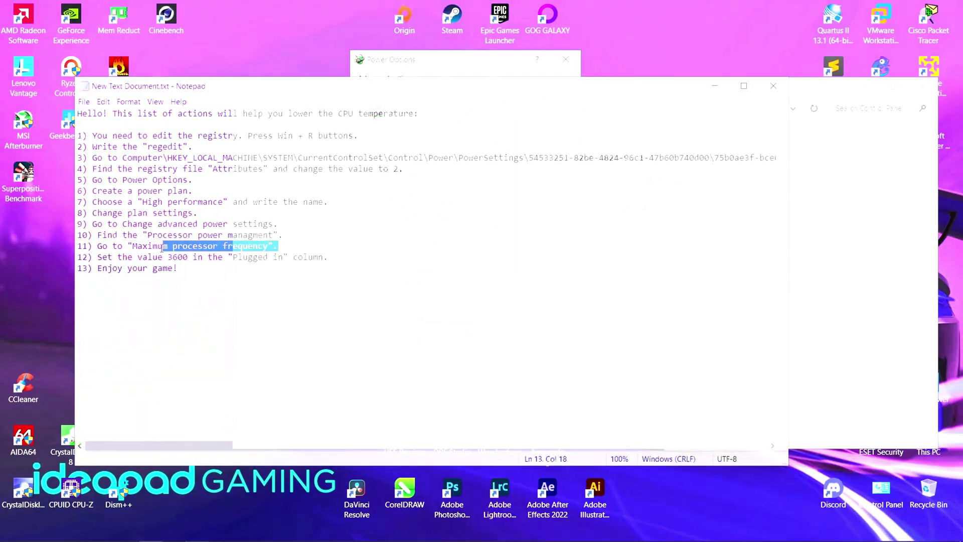
drag(162, 245, 65, 248)
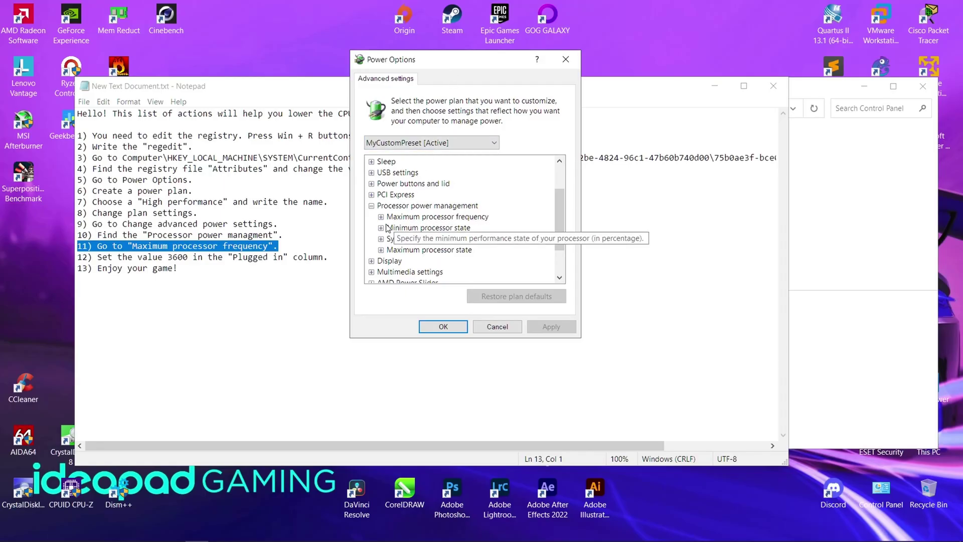
click(381, 217)
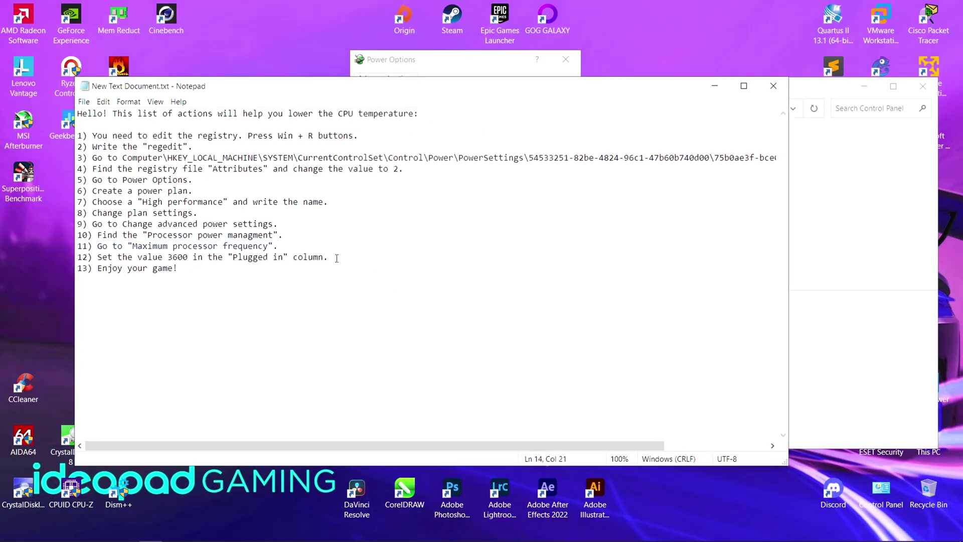
drag(329, 257, 83, 257)
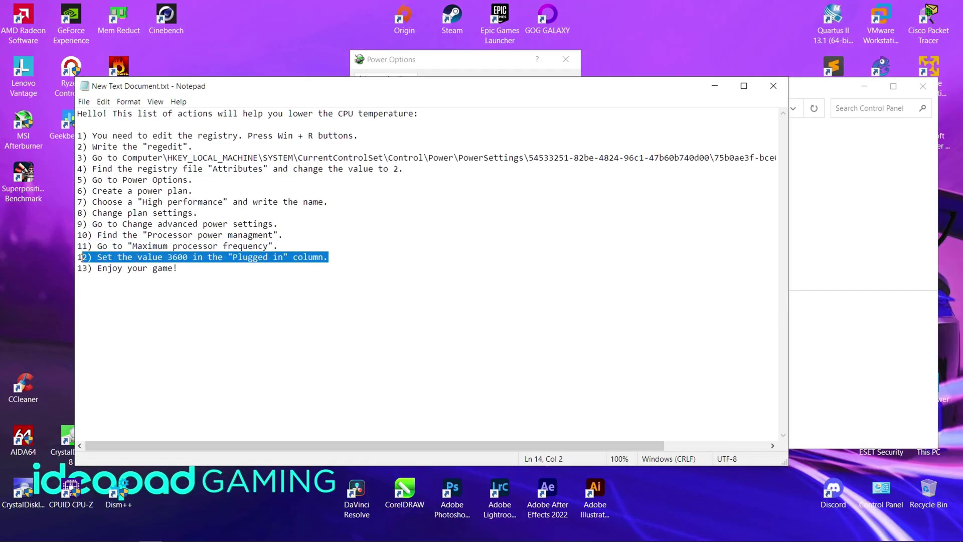
click(462, 65)
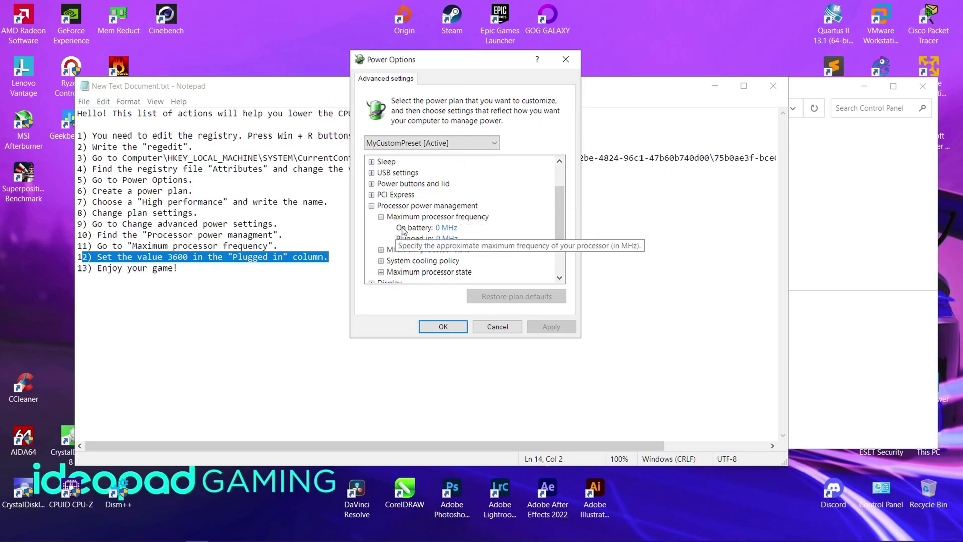
click(446, 239)
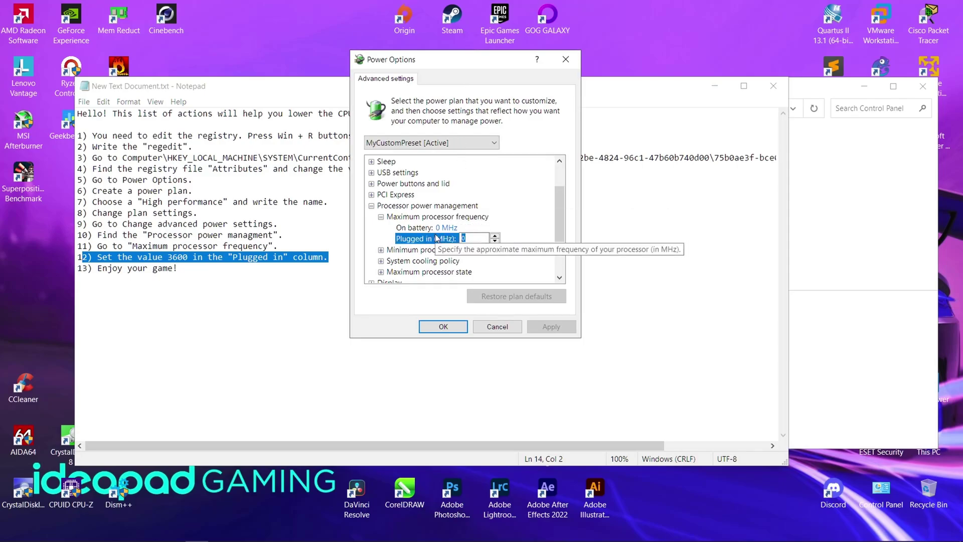
text(3600)
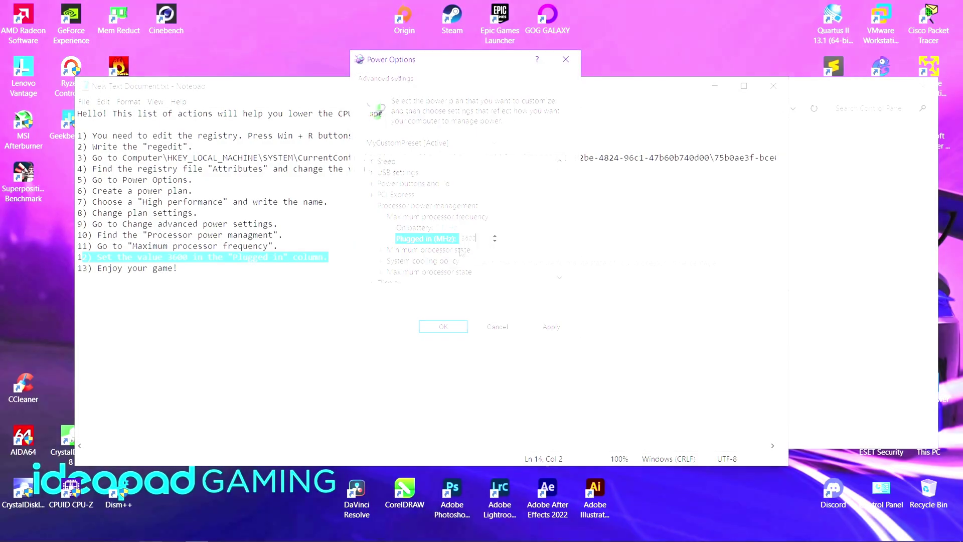
drag(178, 269, 58, 270)
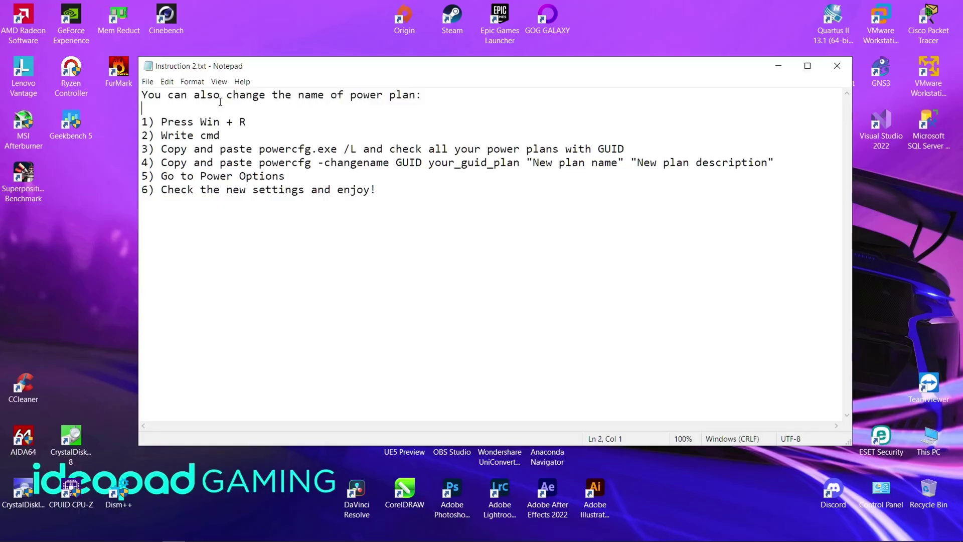
Launch Command Prompt from the Run dialog with powercfg.exe /L entered at the prompt
drag(422, 95, 197, 95)
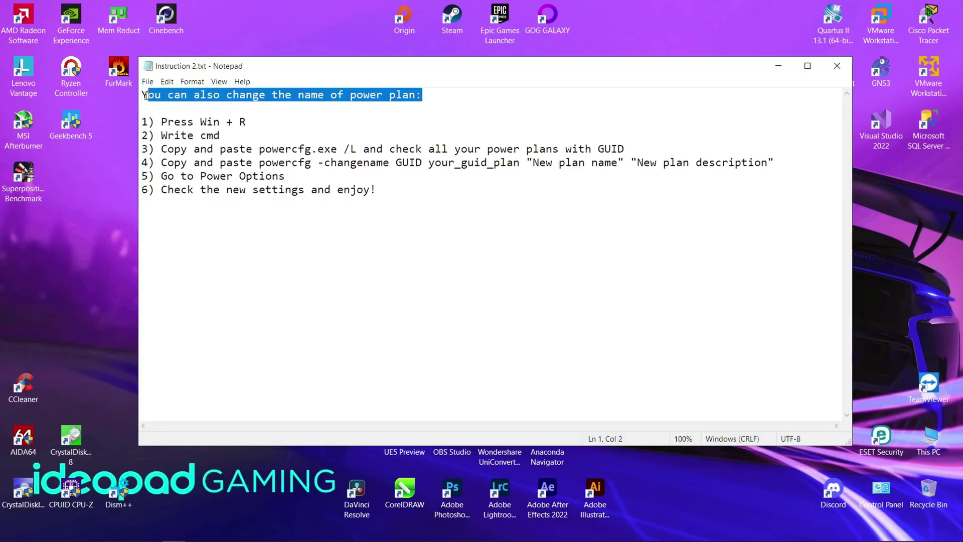
key(super+r)
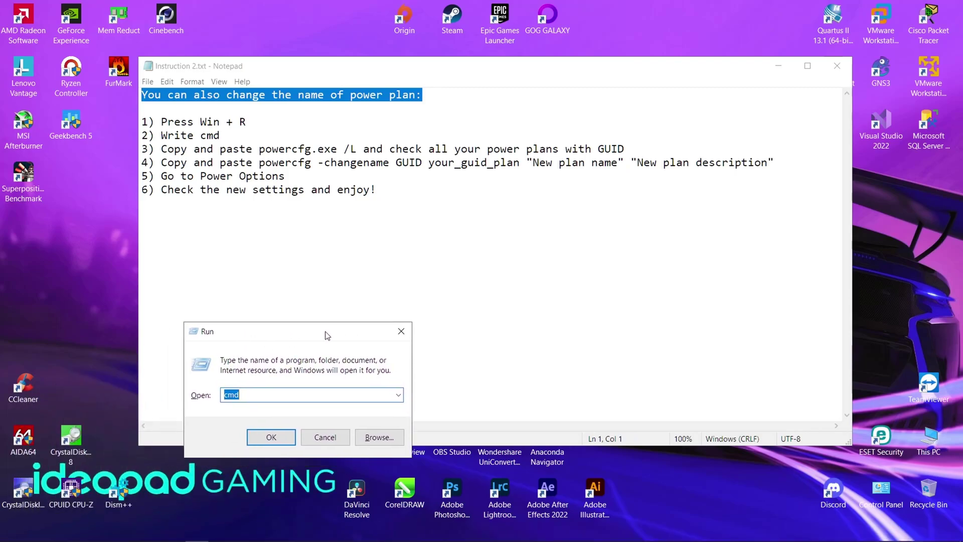
key(Return)
drag(162, 149, 381, 149)
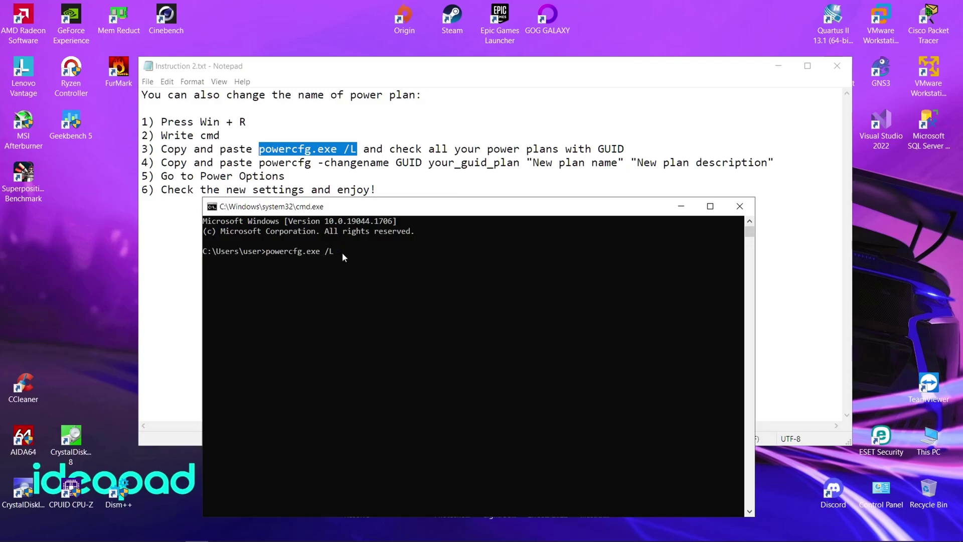
List the power schemes, then run powercfg -changename with "New plan name" and "New plan description"
key(Return)
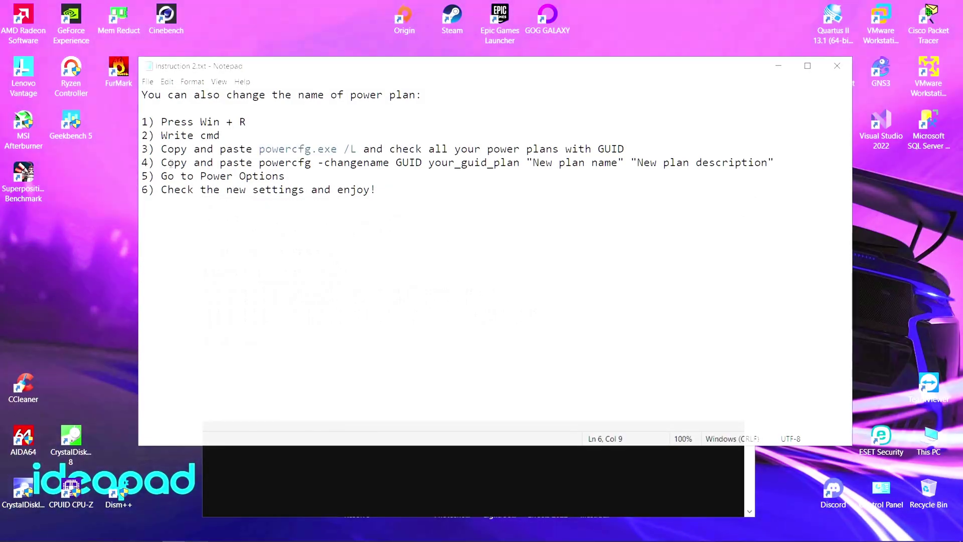
drag(161, 163, 777, 162)
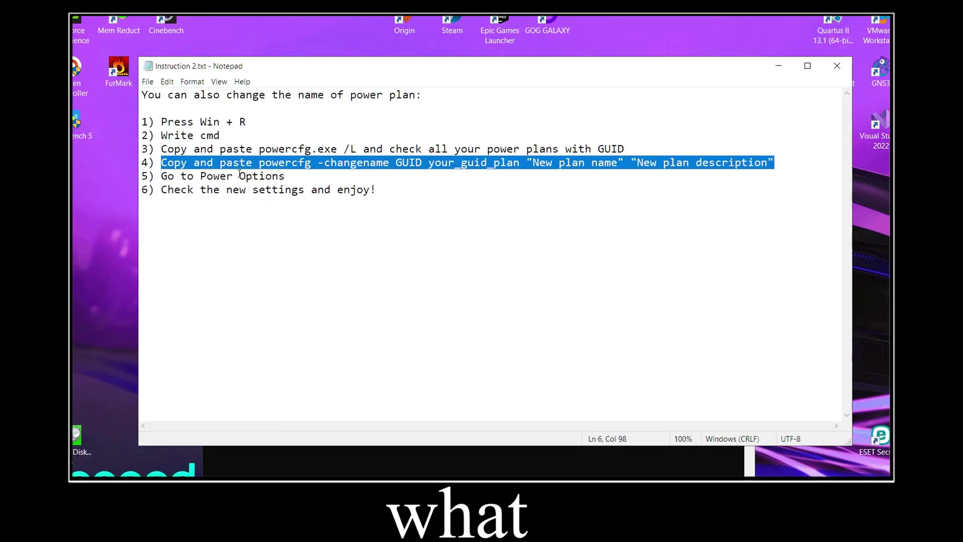
click(255, 163)
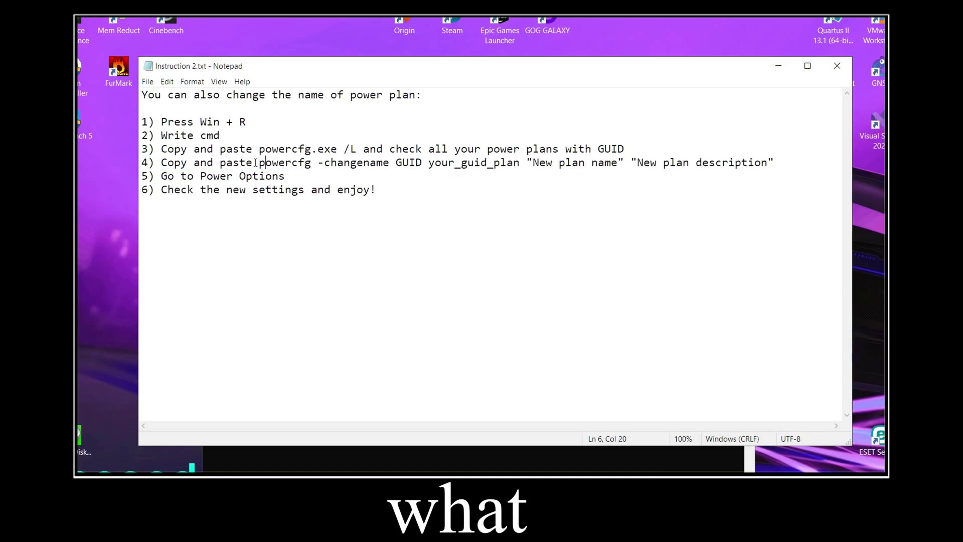
drag(258, 163, 777, 162)
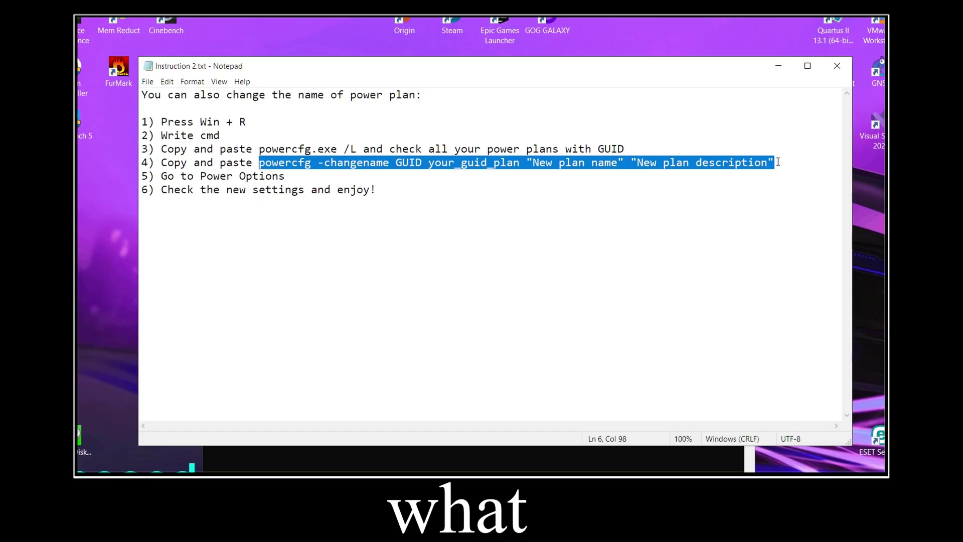
right_click(776, 162)
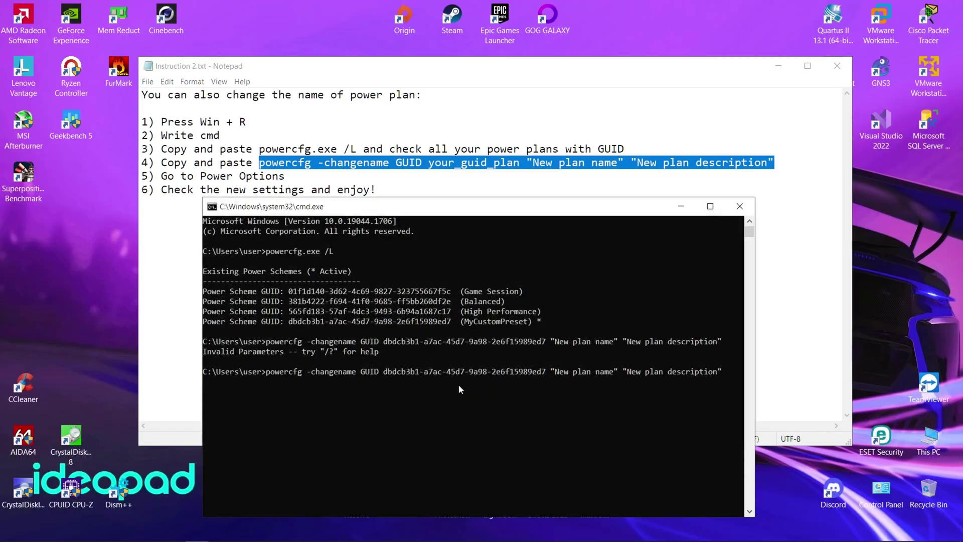
key(BackSpace)
key(BackSpace)
key(BackSpace)
key(BackSpace)
key(BackSpace)
key(Return)
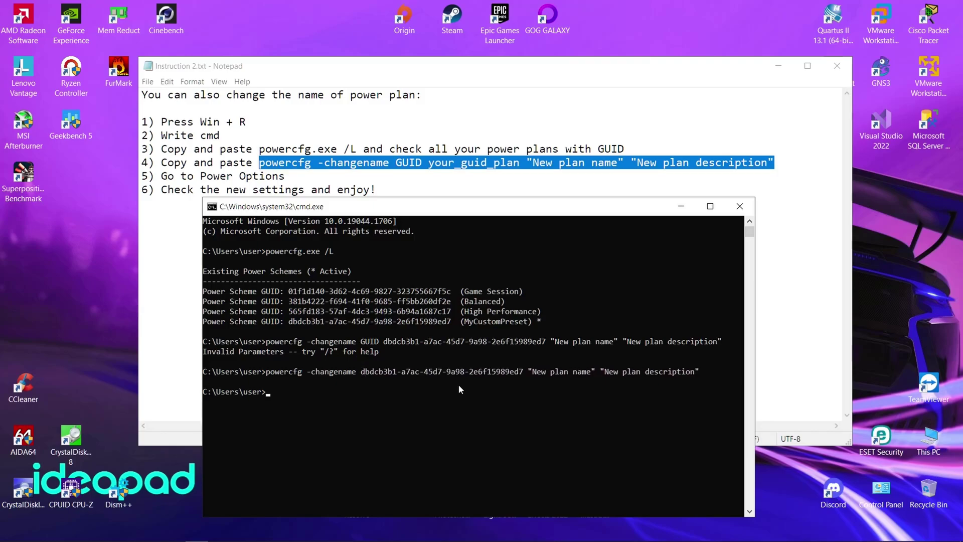
Highlight the plan GUID in the console output, then minimize Command Prompt
click(348, 372)
drag(348, 375, 522, 376)
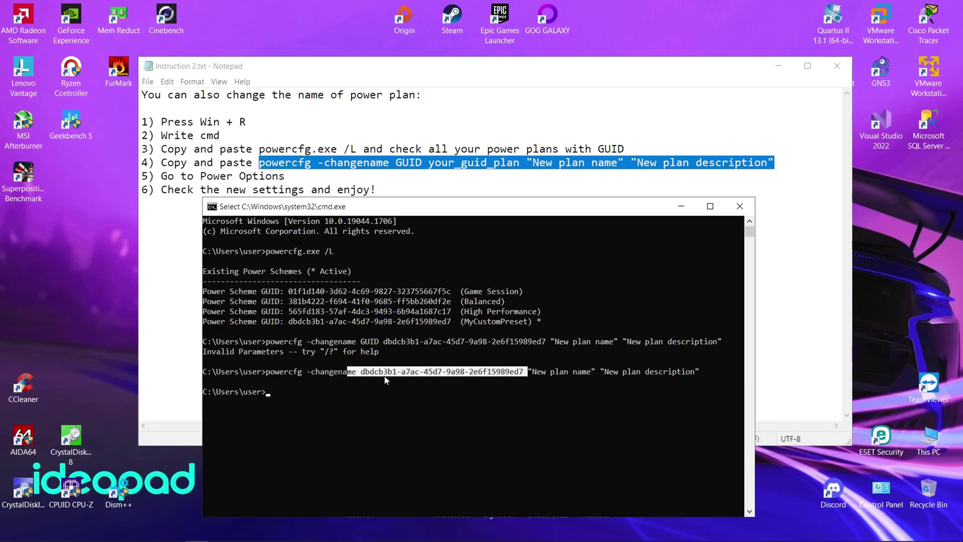
click(358, 381)
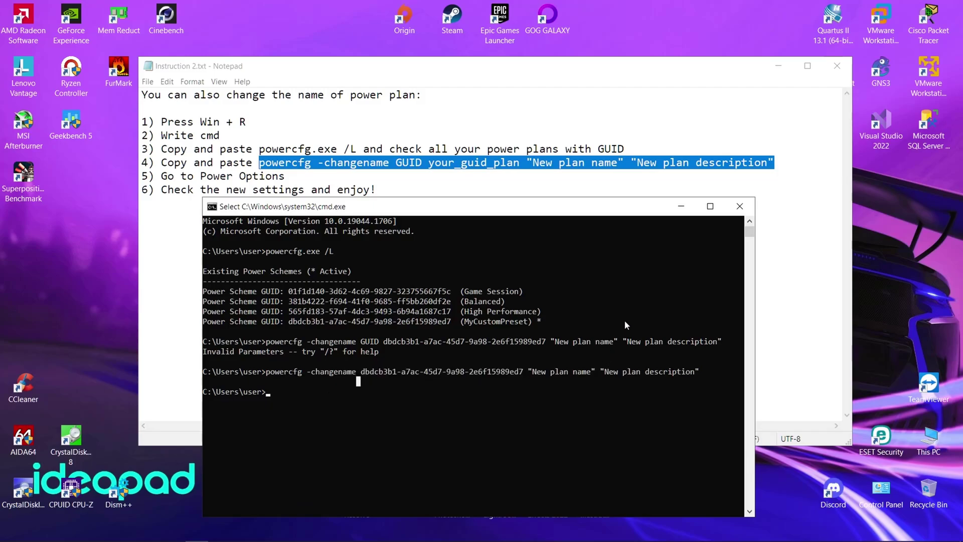
click(681, 207)
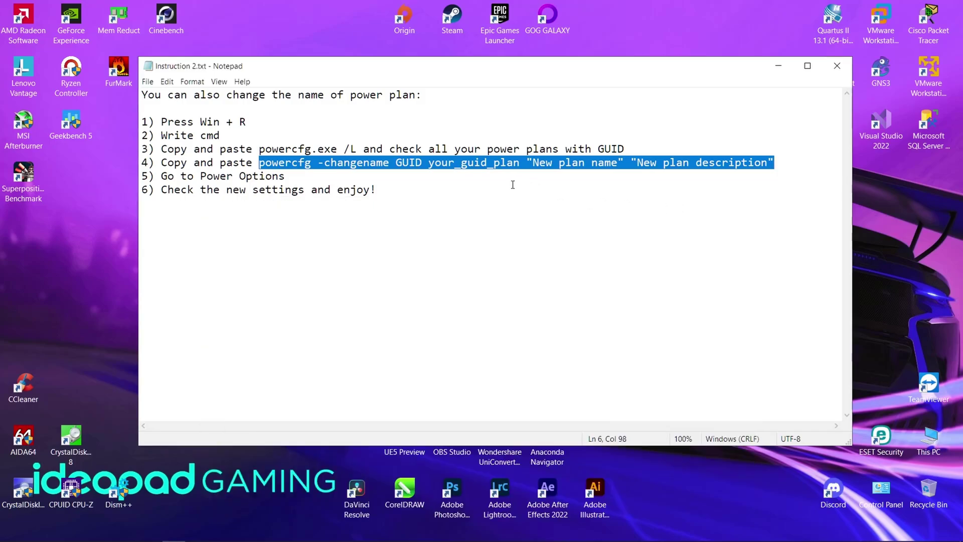
Delete the stray word GUID from step 4 of the Notepad instructions
click(416, 173)
drag(422, 163, 395, 162)
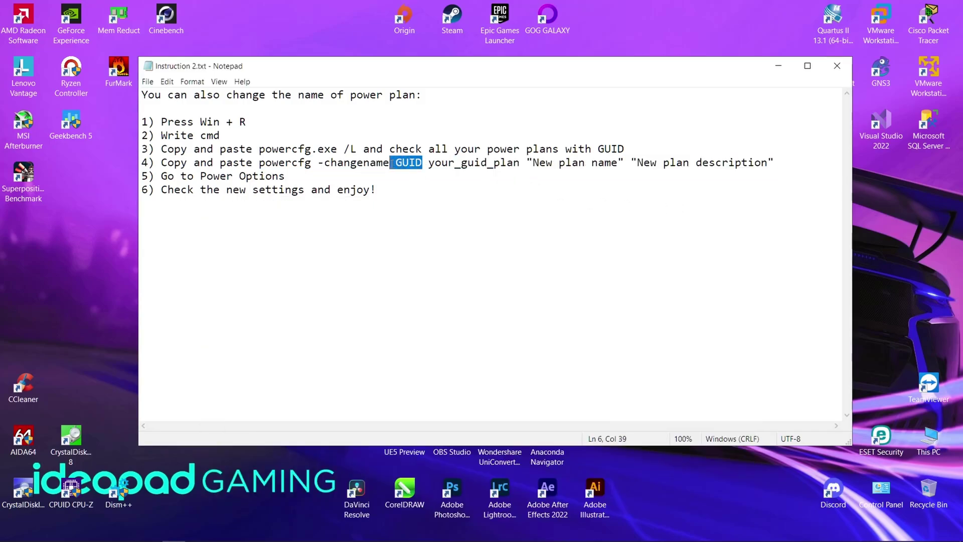
key(BackSpace)
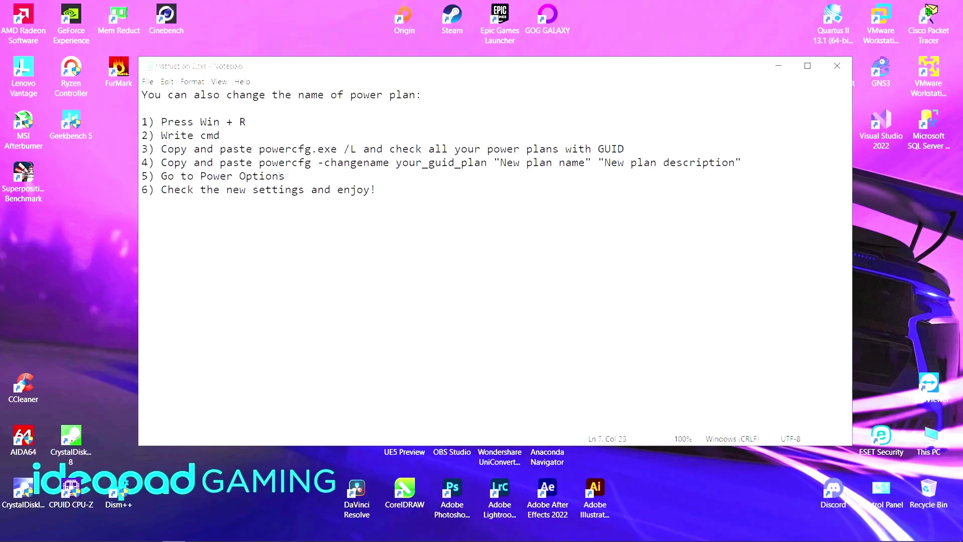
Reopen Power Options from the battery tray icon menu
drag(285, 176, 136, 175)
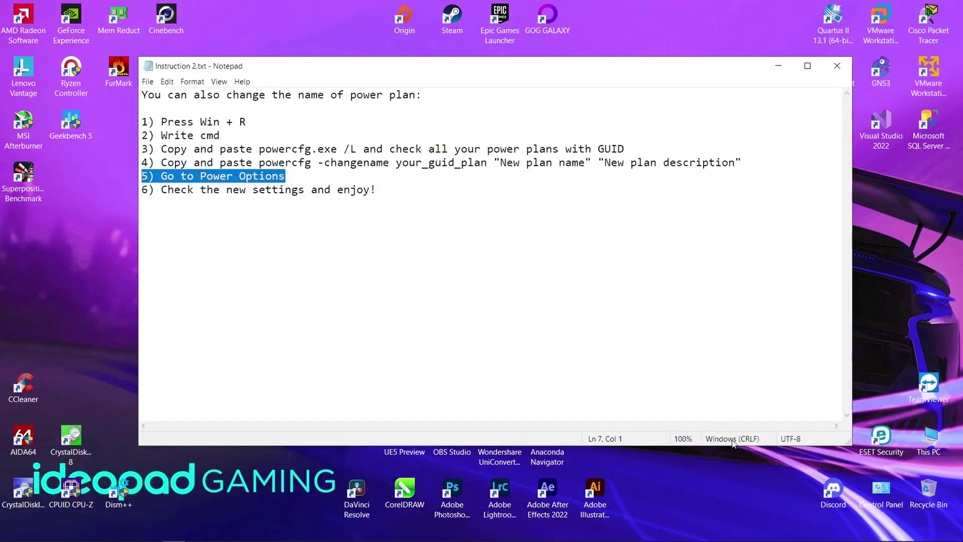
right_click(845, 533)
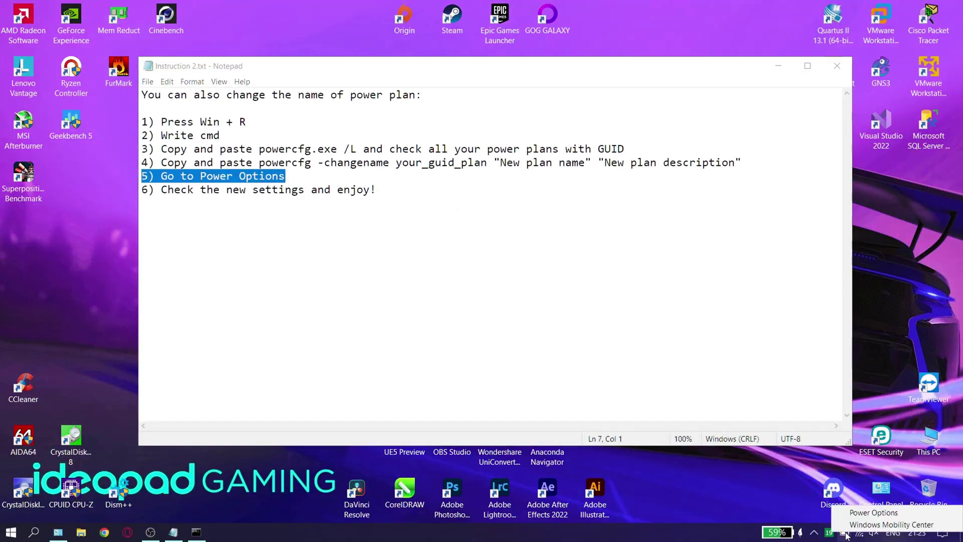
click(856, 514)
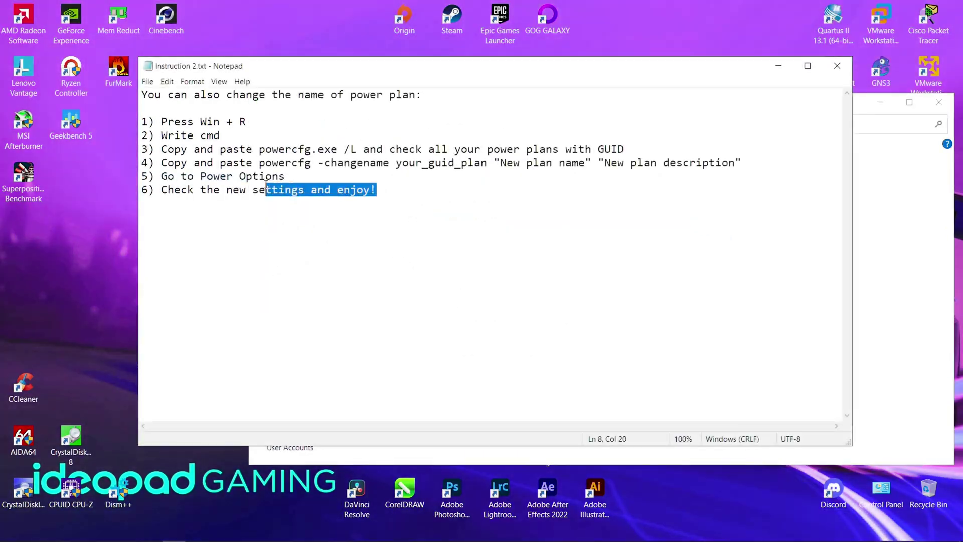